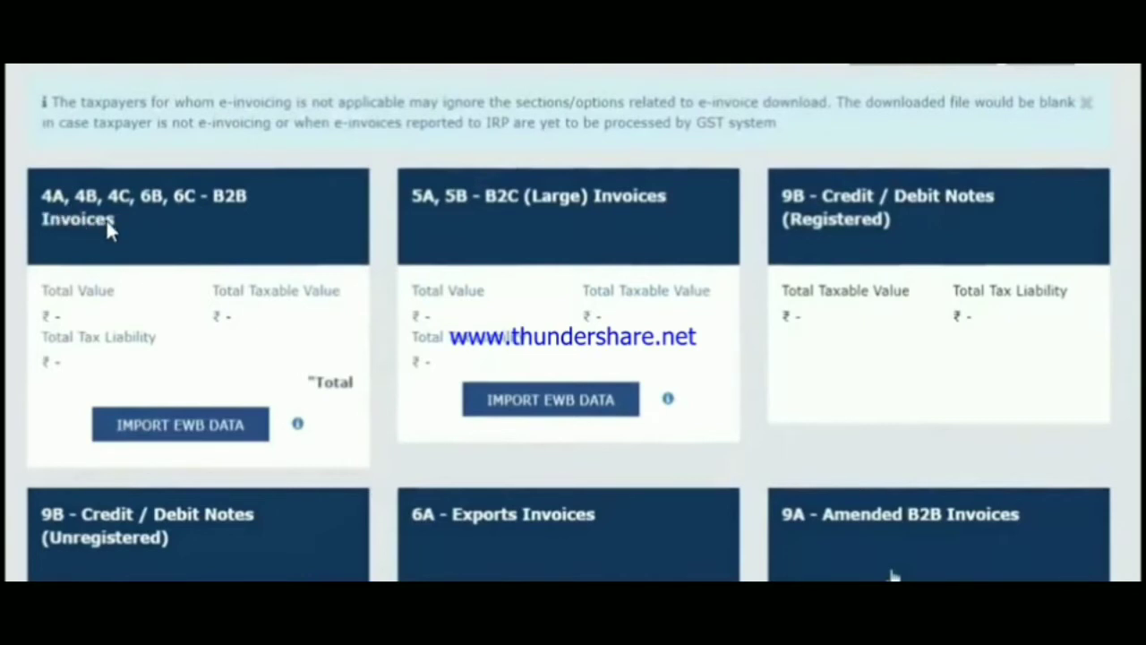
# Start a new invoice under 4A, 4B, 4C, 6B, 6C - B2B Invoices and set its place of supply to 07-Delhi
pyautogui.click(194, 229)
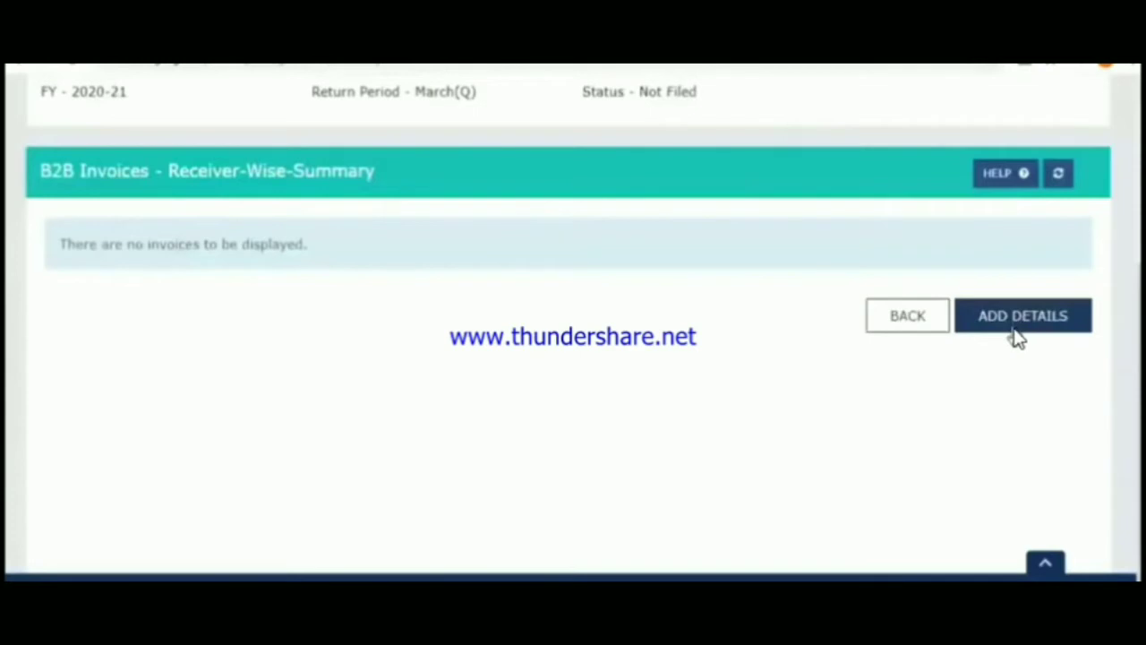
pyautogui.click(1017, 333)
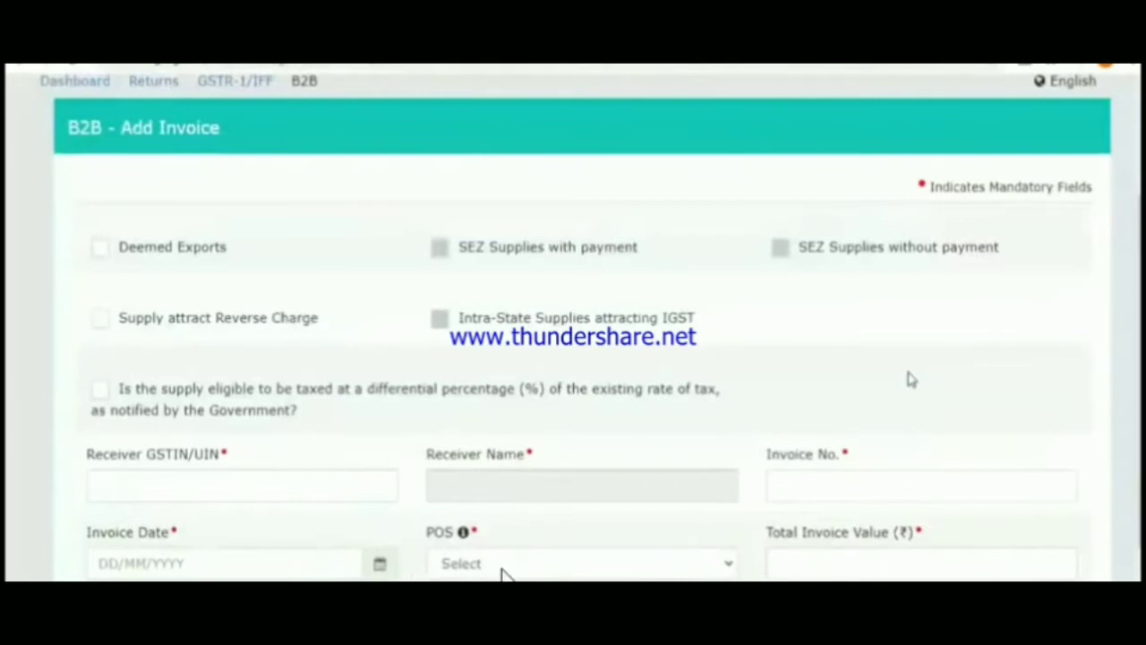
pyautogui.scroll(-1, 501, 573)
pyautogui.click(615, 479)
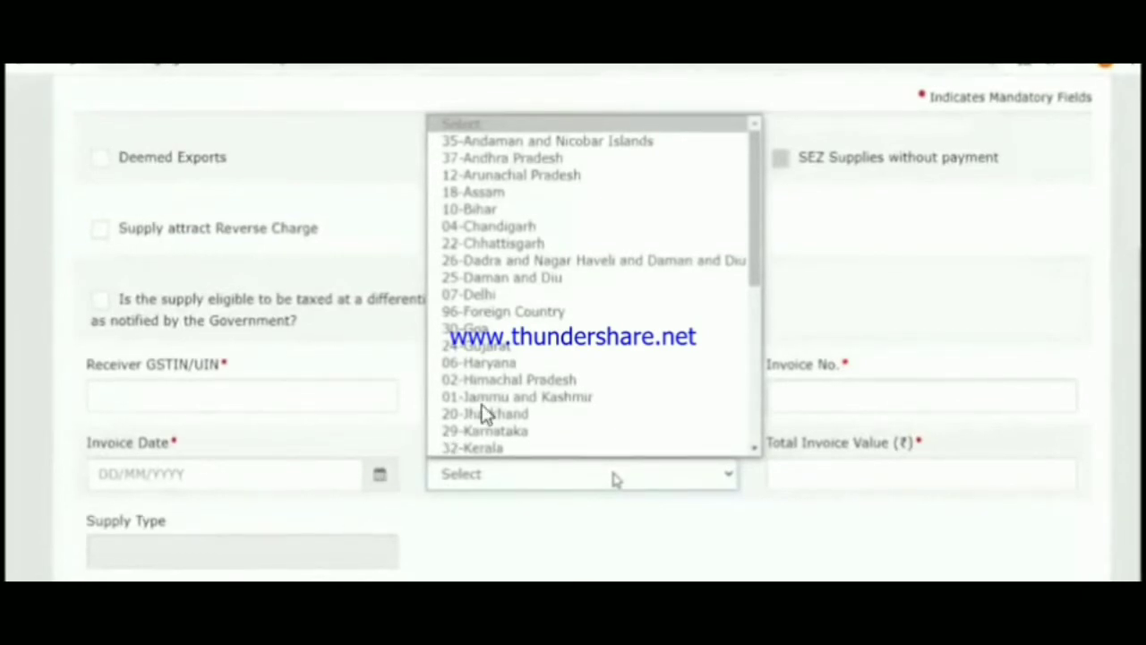
pyautogui.click(468, 294)
pyautogui.scroll(-4, 481, 409)
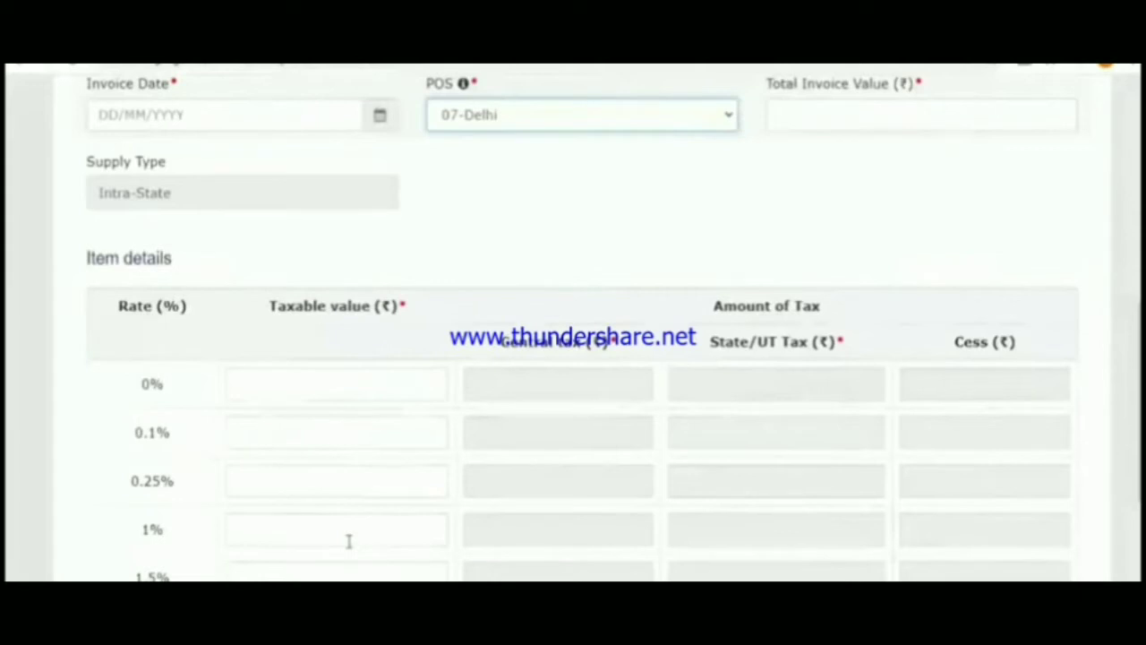
pyautogui.scroll(-3, 692, 544)
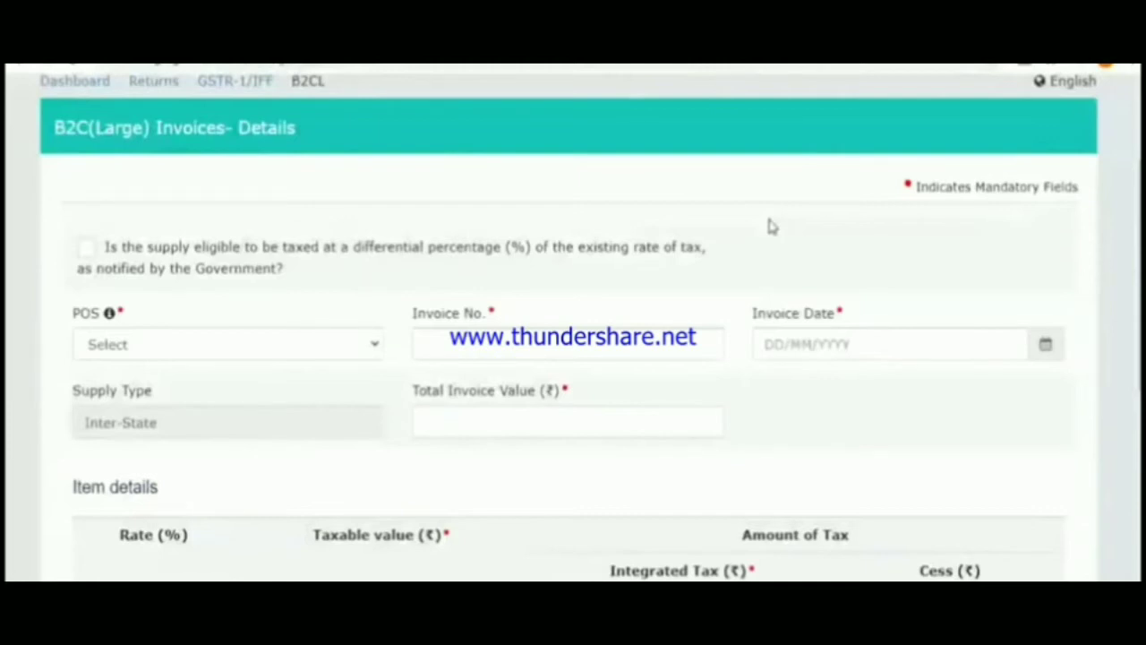
# Show the place of supply choices on the B2C (Large) invoice details form
pyautogui.scroll(-1, 537, 269)
pyautogui.click(229, 255)
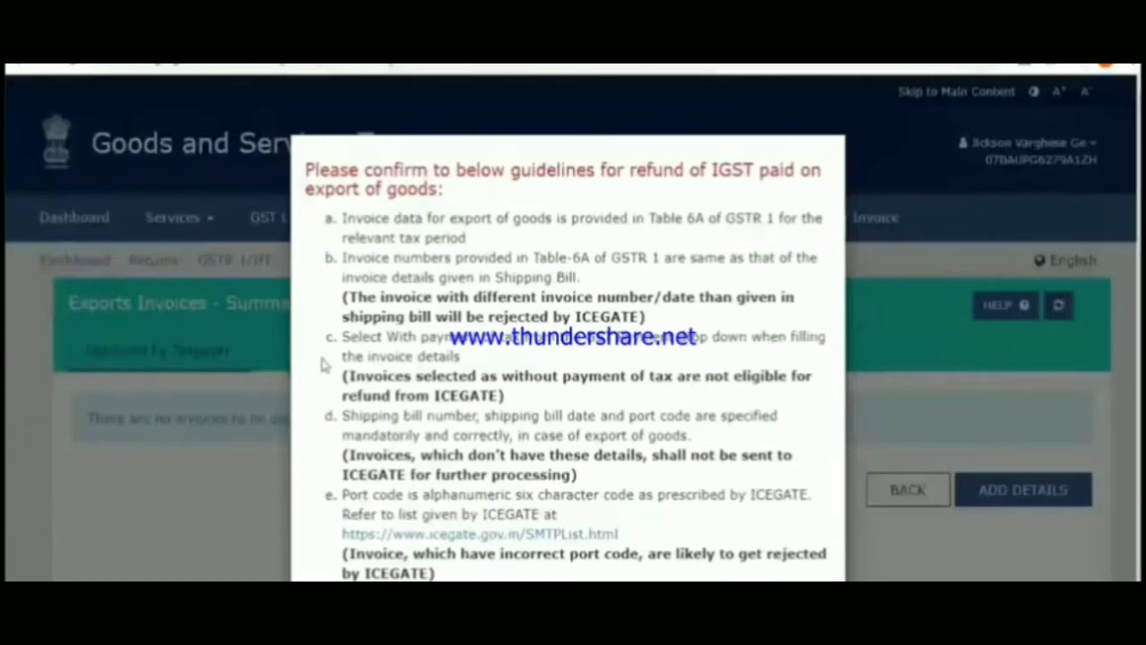
# Confirm the IGST refund guidelines for exports, and examine the GST payment options and item details on the export invoice form
pyautogui.click(746, 576)
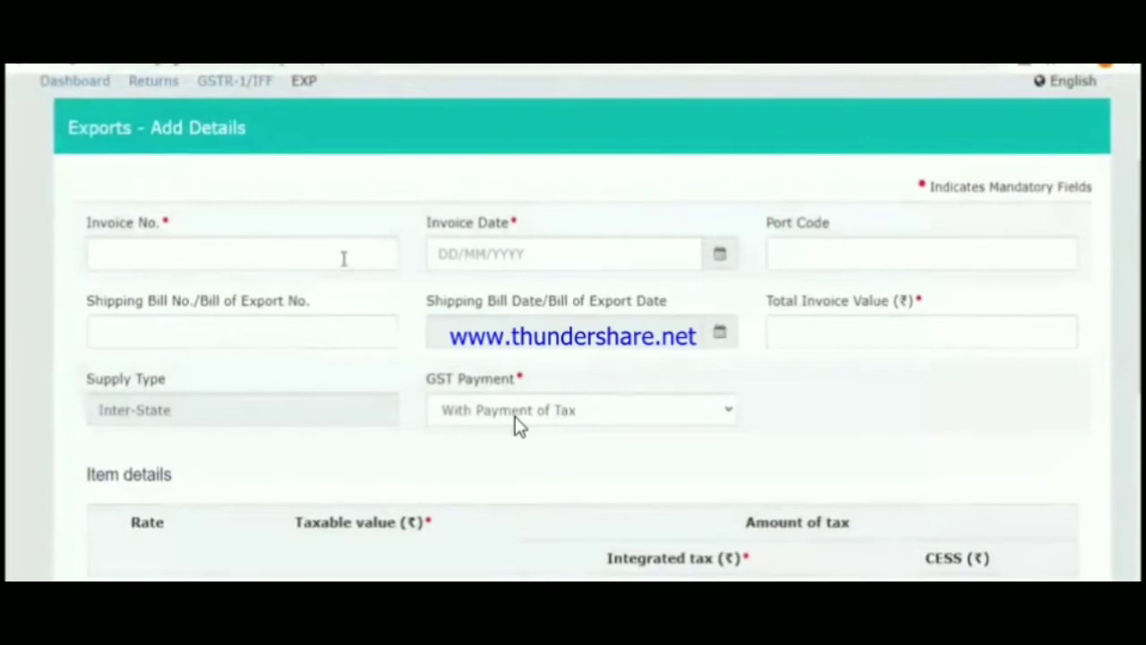
pyautogui.scroll(-1, 517, 423)
pyautogui.click(497, 323)
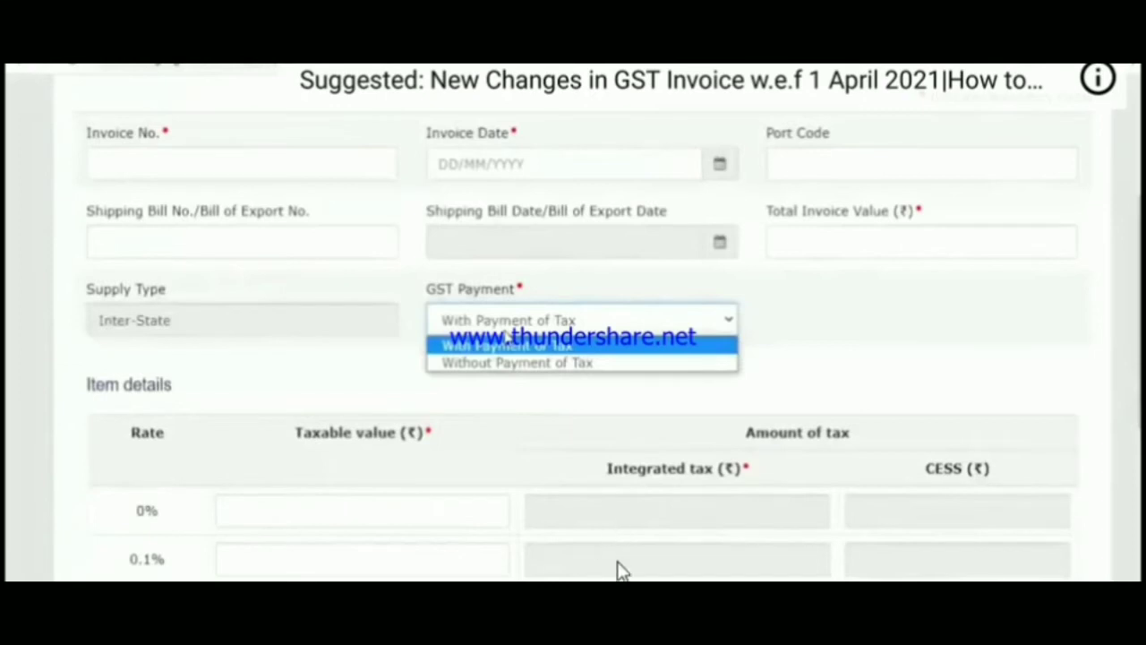
pyautogui.scroll(-3, 437, 427)
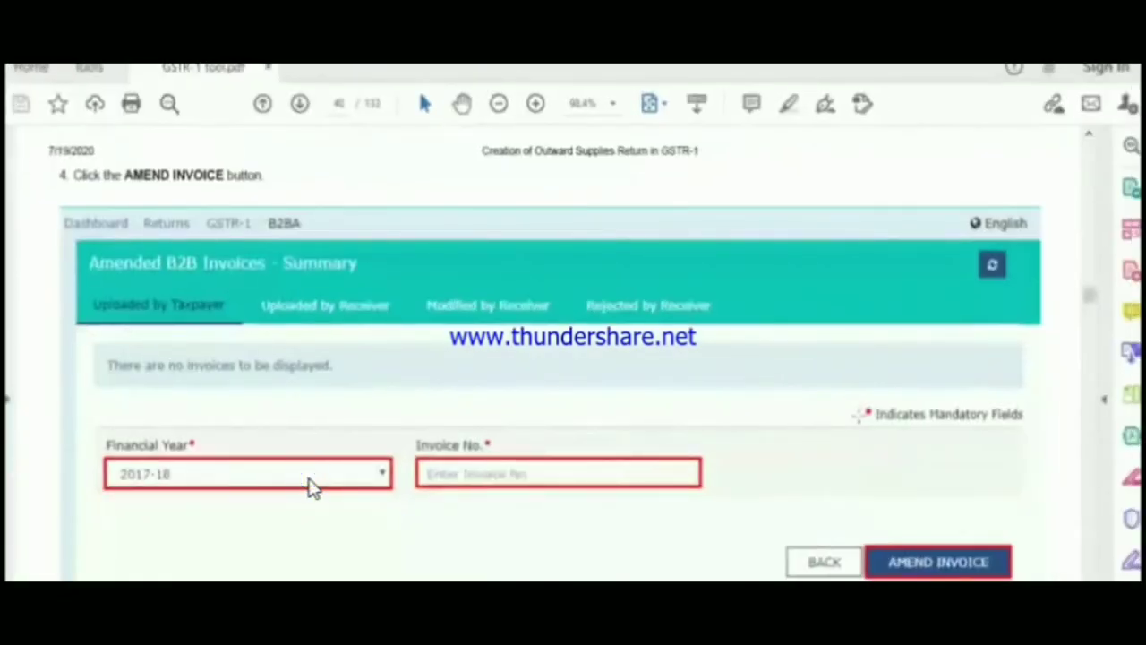
# In the GSTR-1 tool PDF guide, examine the instructions for amending B2B invoices and B2C (Others) details
pyautogui.click(308, 480)
pyautogui.scroll(-5, 874, 461)
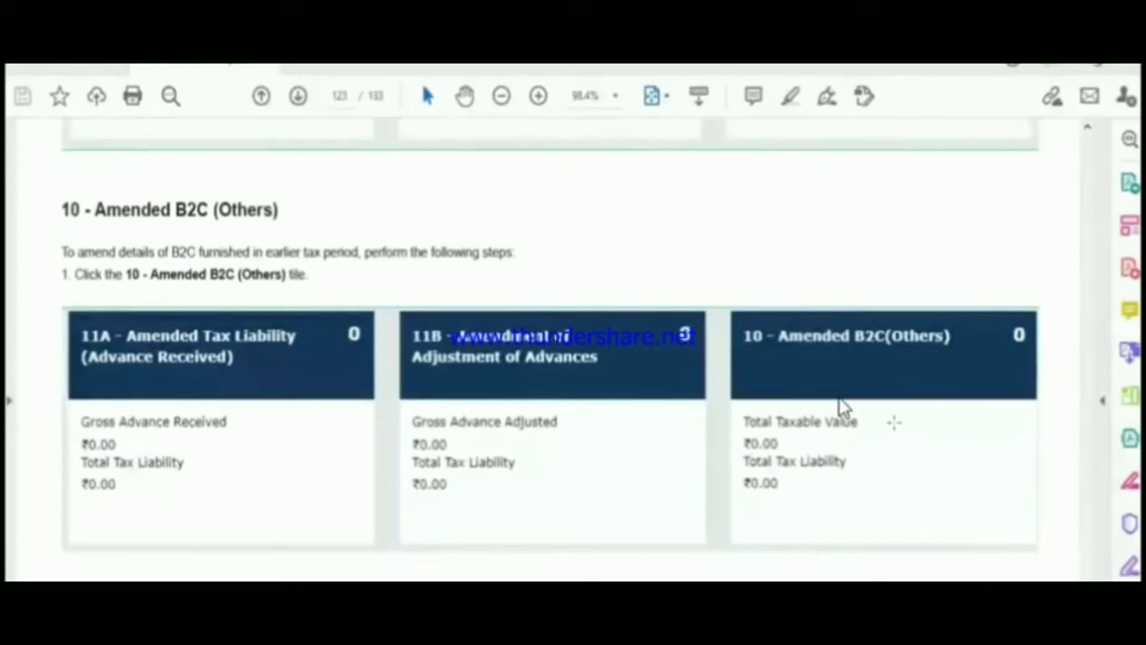
pyautogui.scroll(-5, 842, 408)
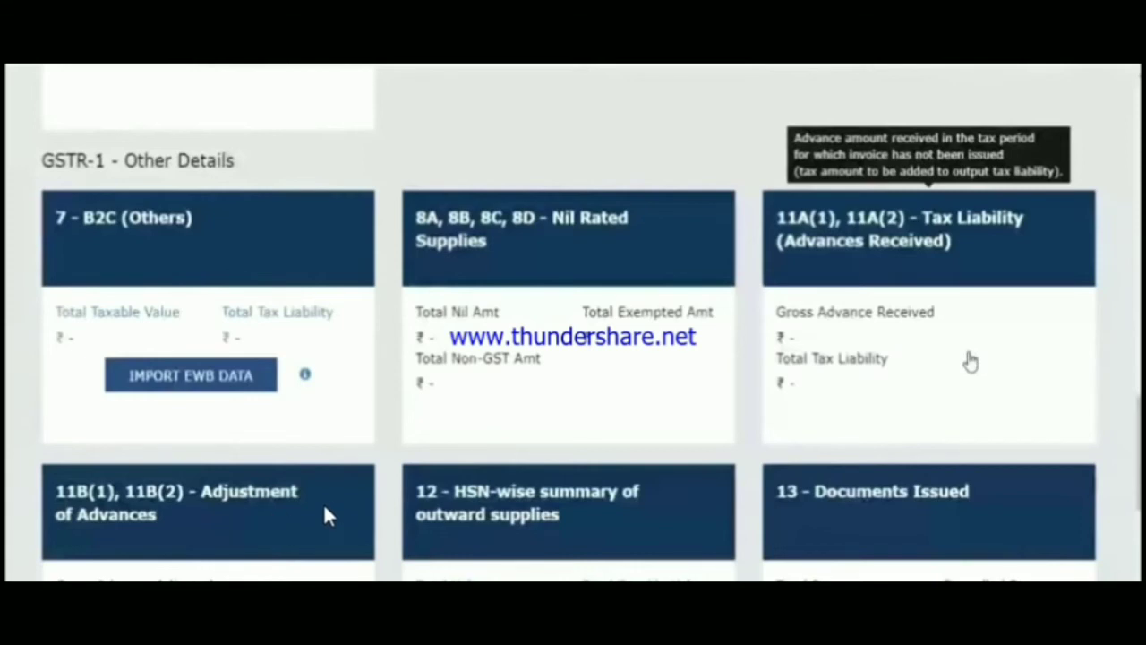
# Open table 12, the HSN-wise summary of outward supplies, from the GSTR-1 other details
pyautogui.scroll(-3, 458, 484)
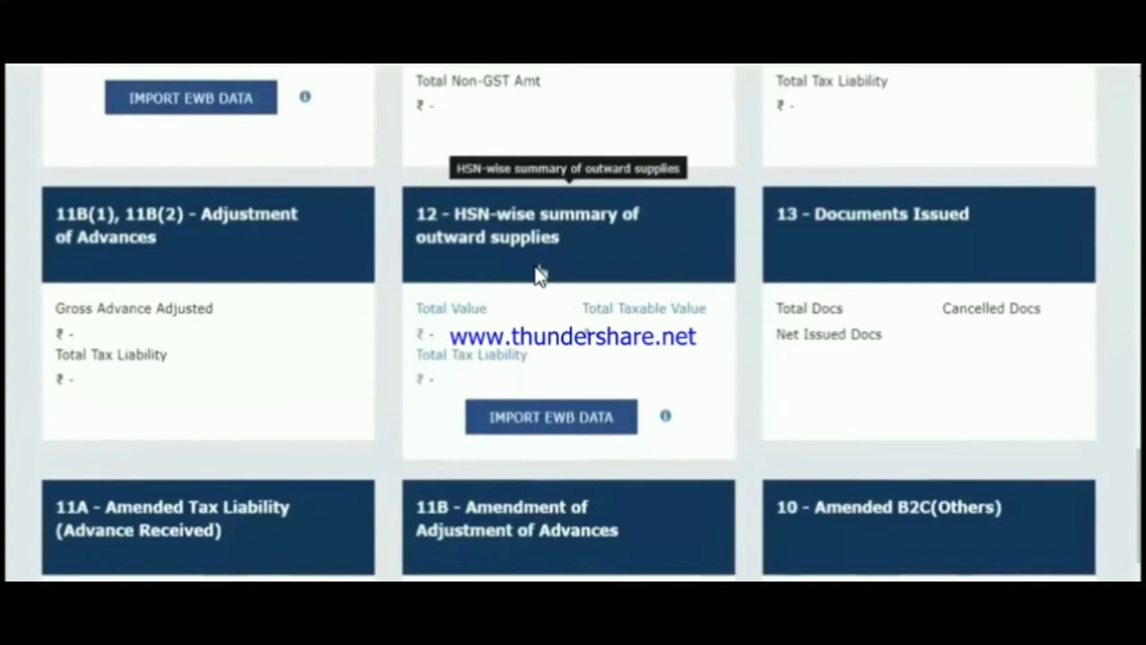
pyautogui.click(538, 275)
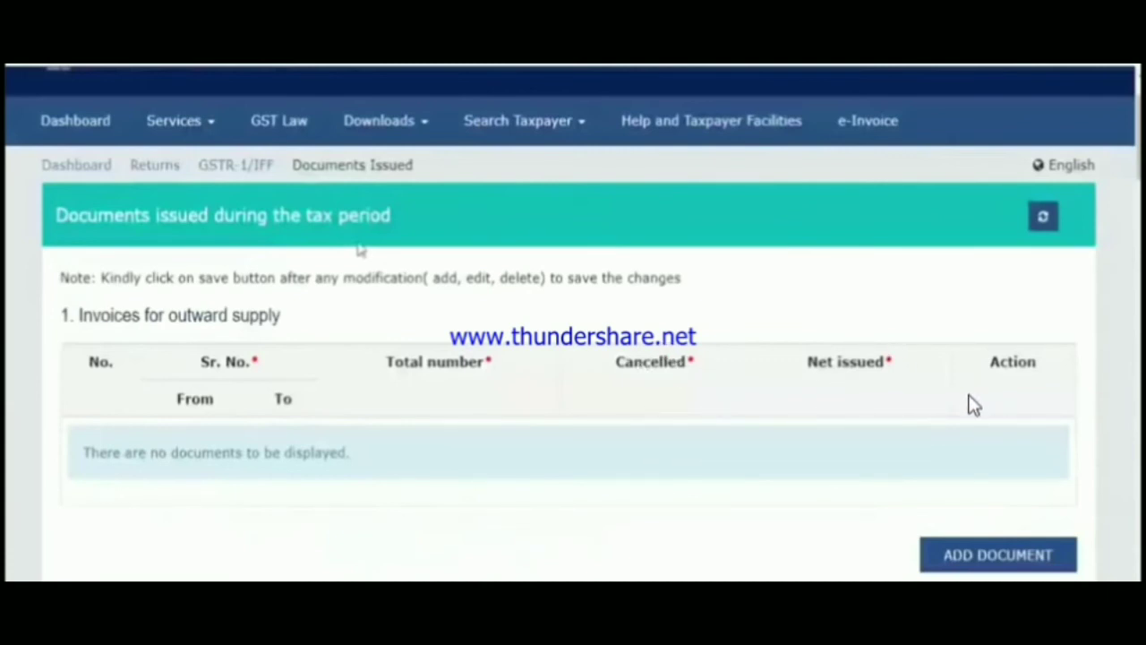
# Examine the documents issued categories, from invoices for outward supply to delivery challans in cases other than by way of supply
pyautogui.scroll(-4, 510, 507)
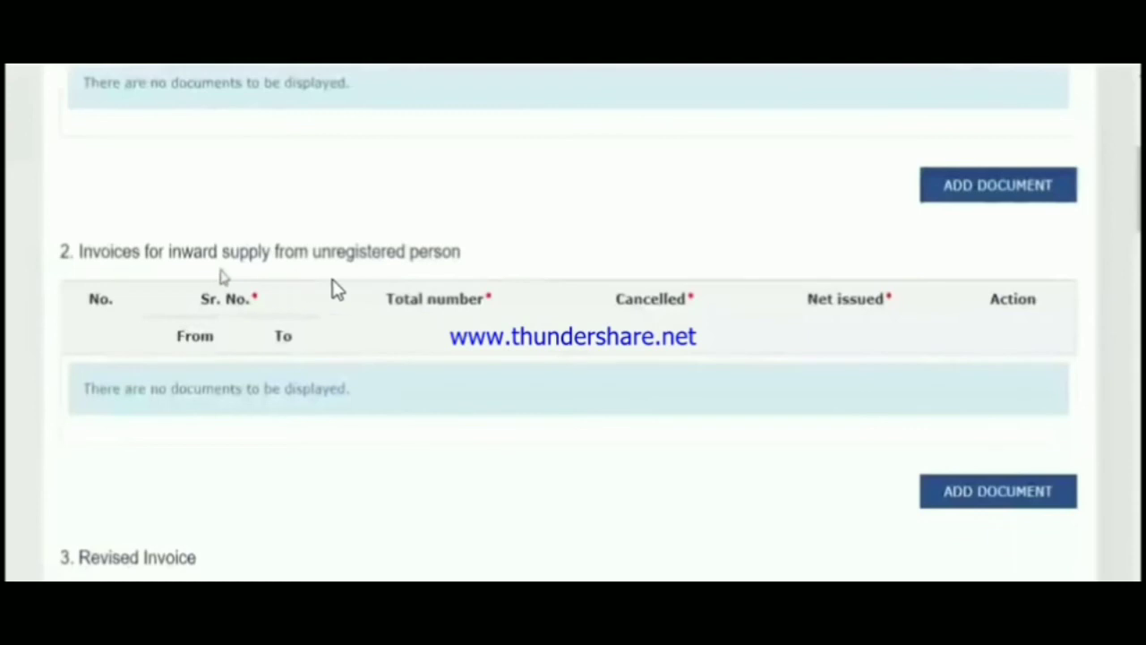
pyautogui.scroll(4, 376, 278)
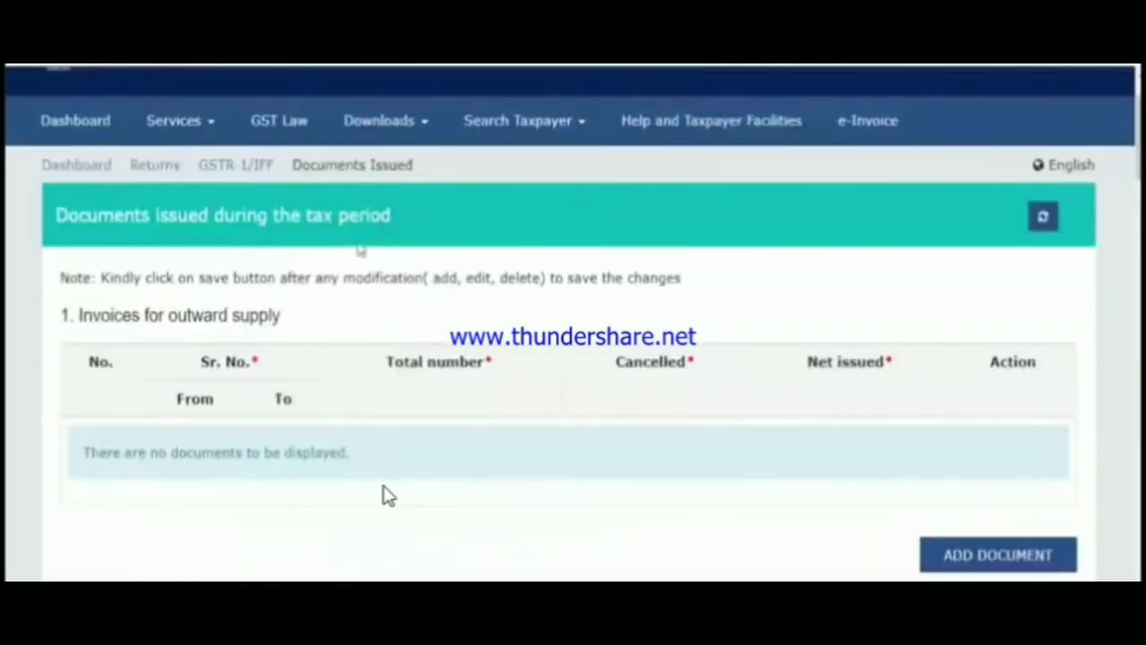
pyautogui.scroll(-4, 386, 493)
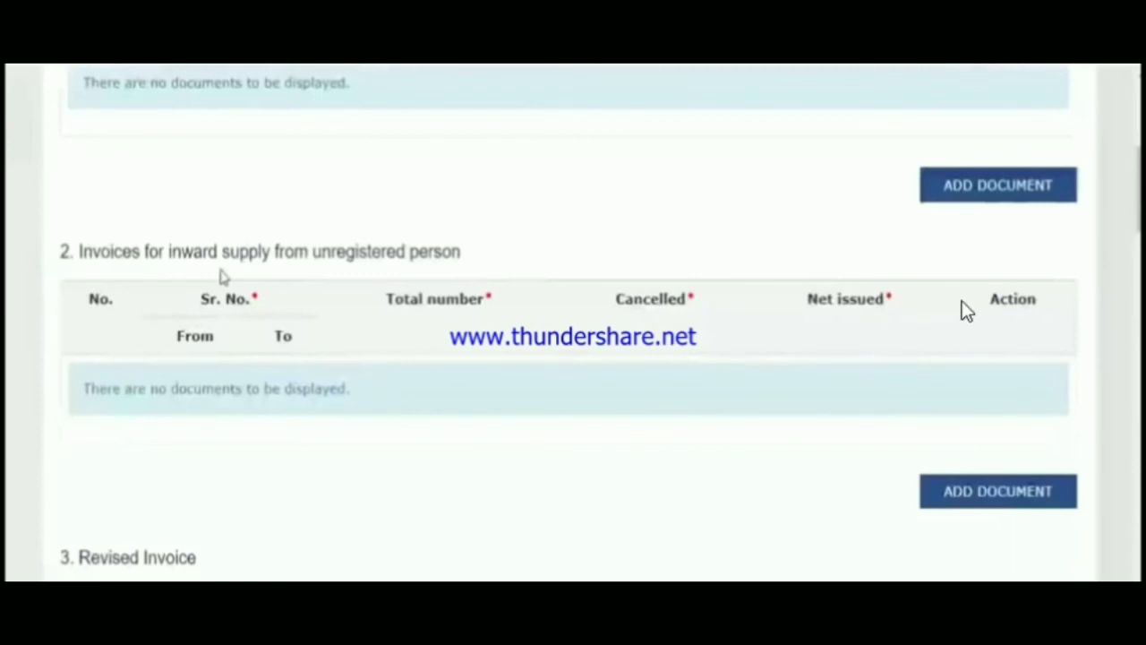
pyautogui.scroll(-2, 875, 461)
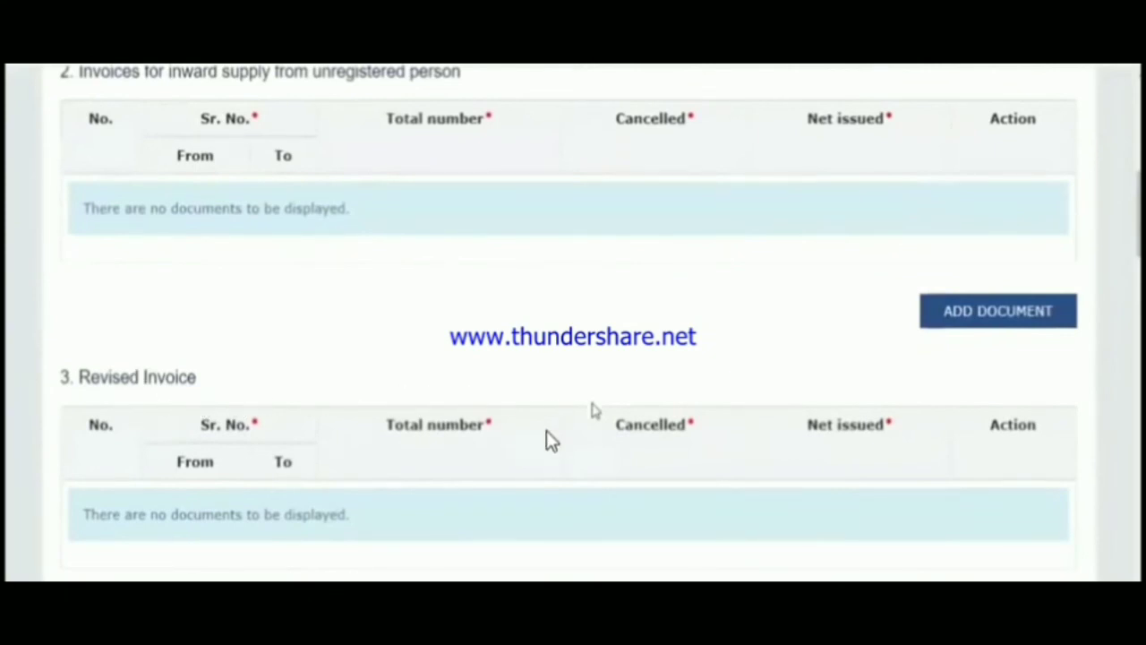
pyautogui.scroll(-5, 525, 445)
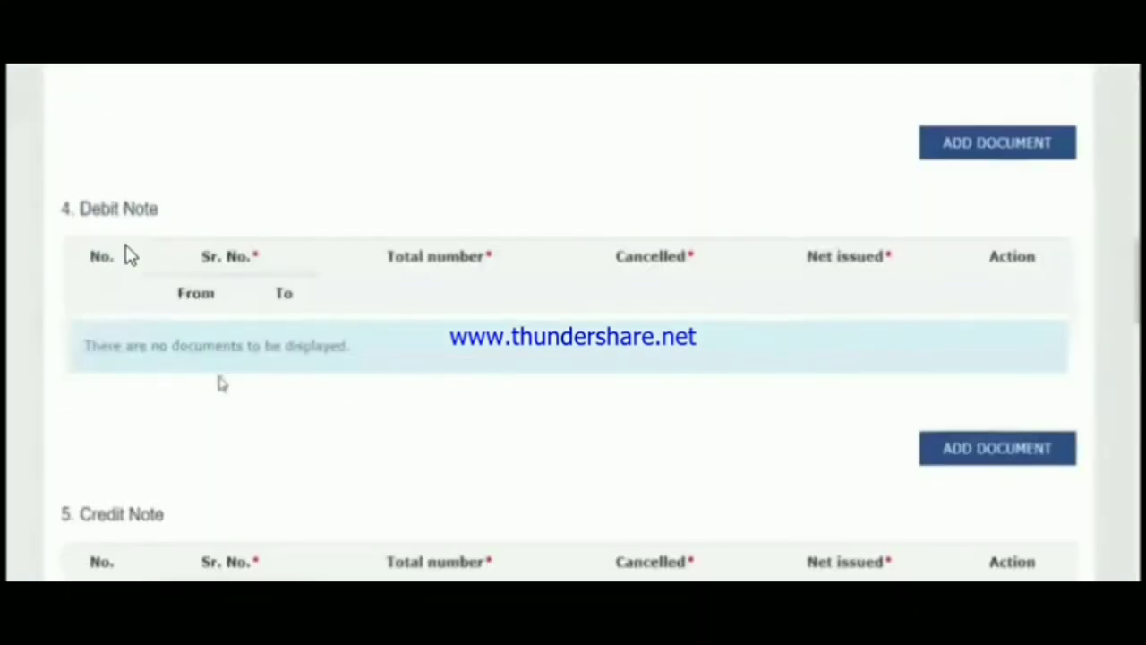
pyautogui.scroll(-6, 125, 533)
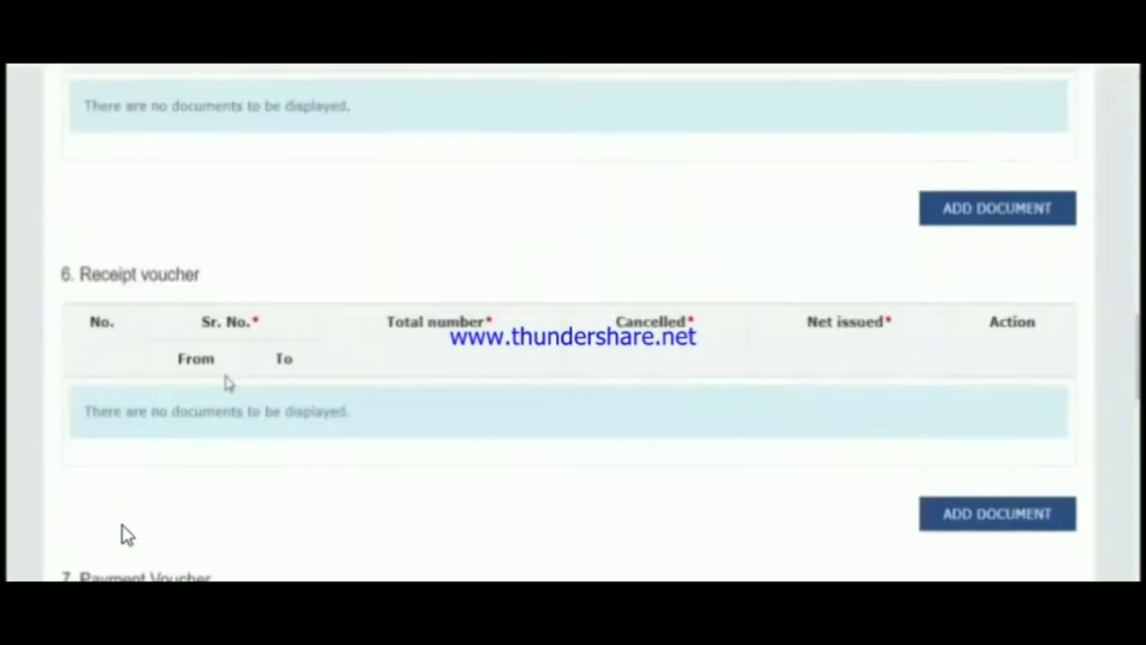
pyautogui.scroll(-11, 173, 550)
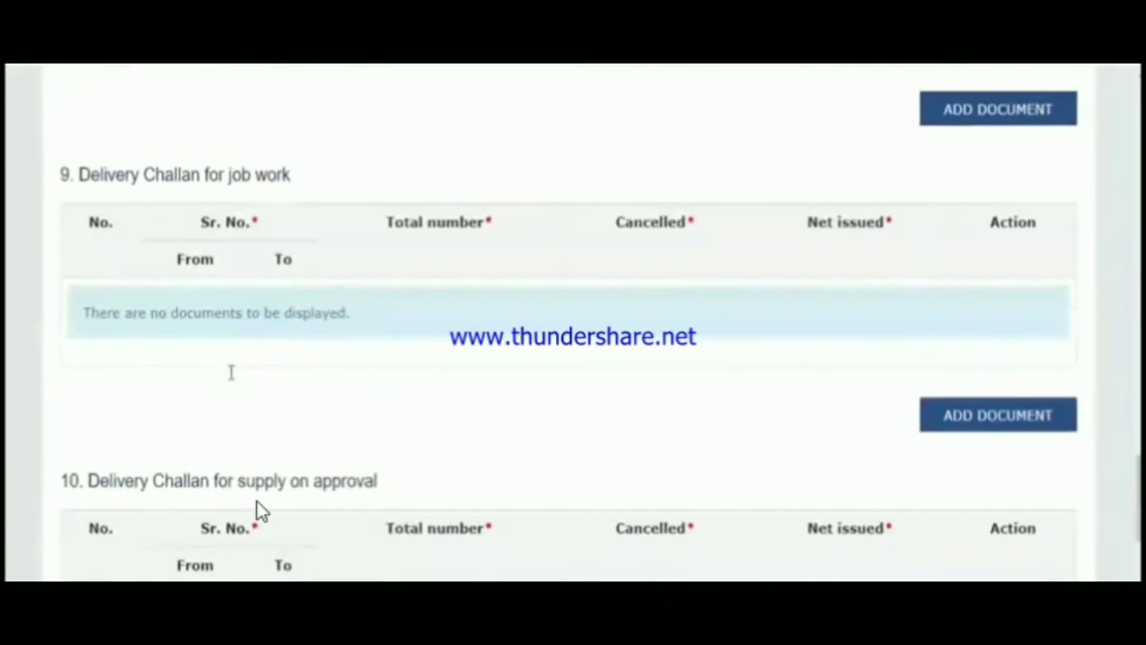
pyautogui.scroll(-3, 317, 504)
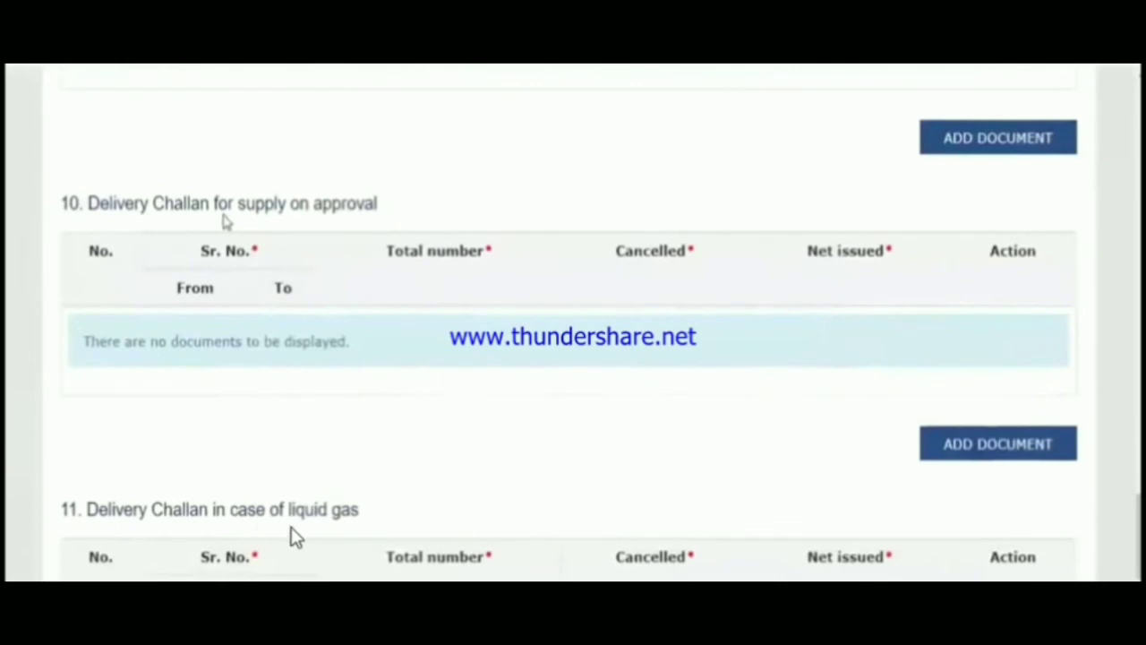
pyautogui.scroll(-3, 307, 534)
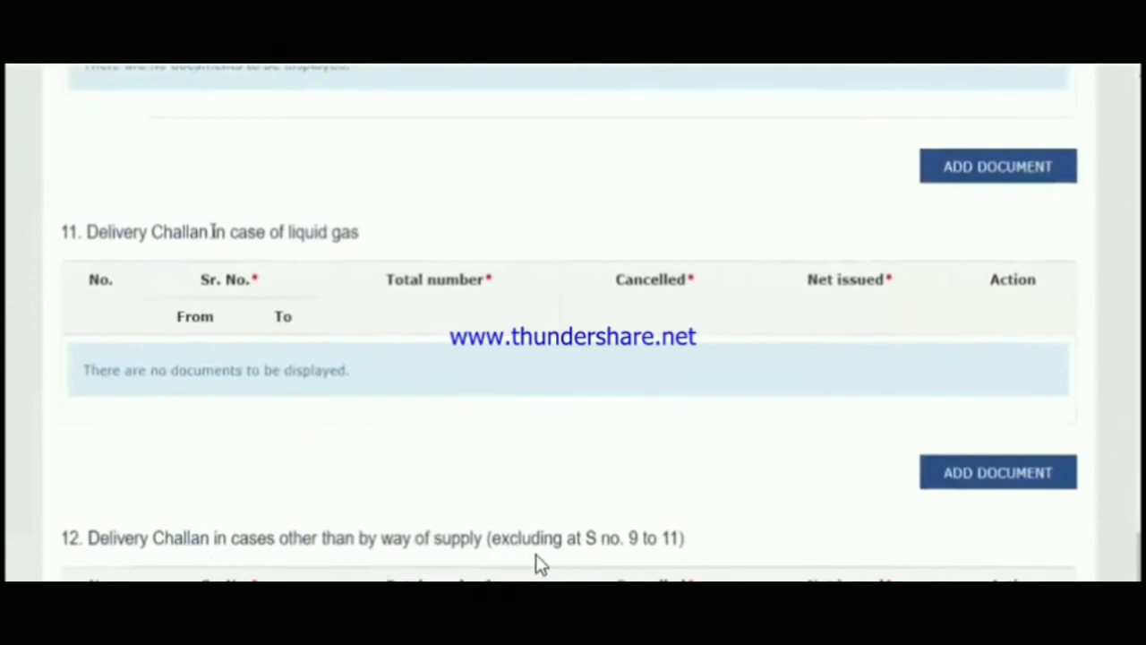
pyautogui.scroll(-3, 540, 561)
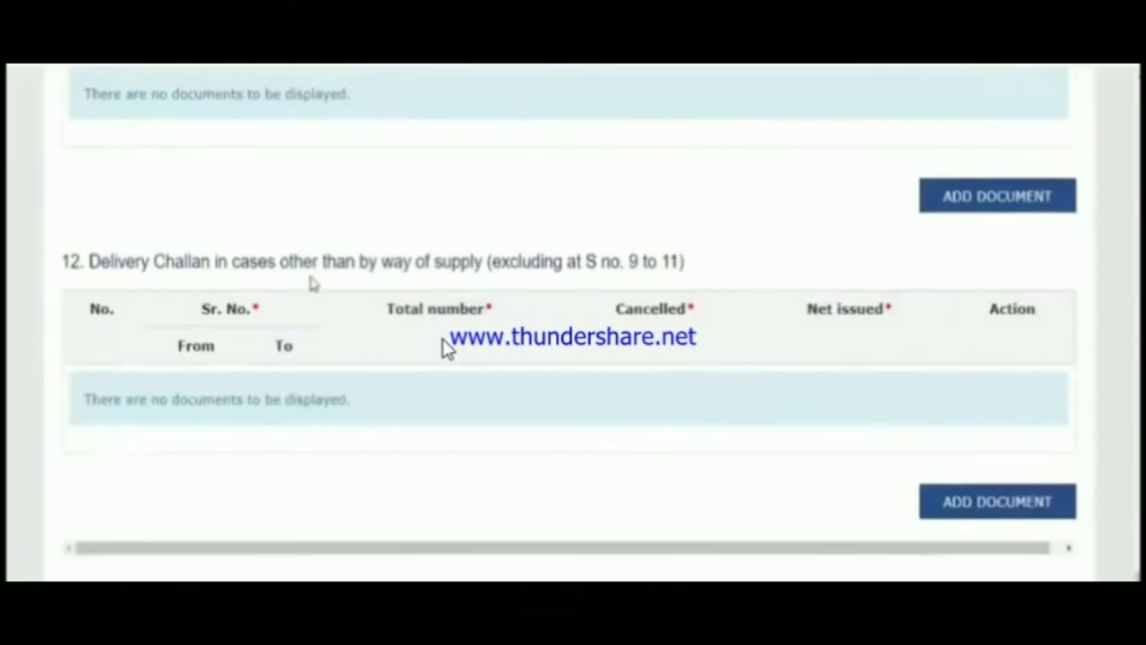
pyautogui.scroll(3, 448, 347)
pyautogui.scroll(-3, 448, 347)
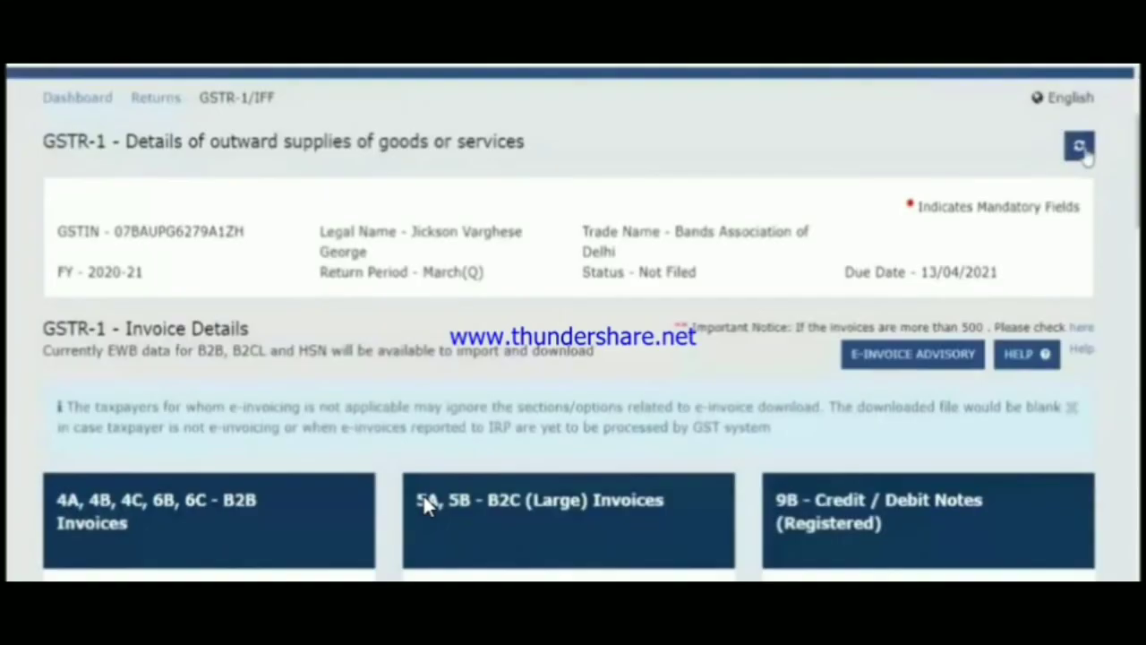
# Review the GSTR-1 overview page, including the summary generation, acknowledgement, submission and return filing options
pyautogui.scroll(-15, 424, 496)
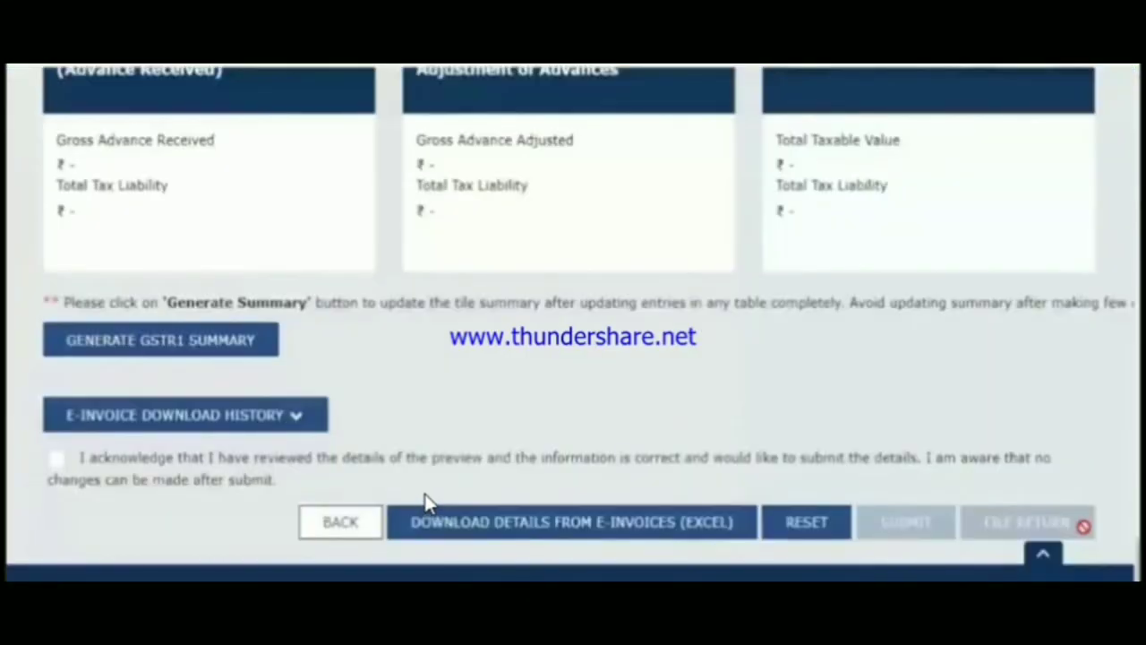
pyautogui.scroll(15, 426, 503)
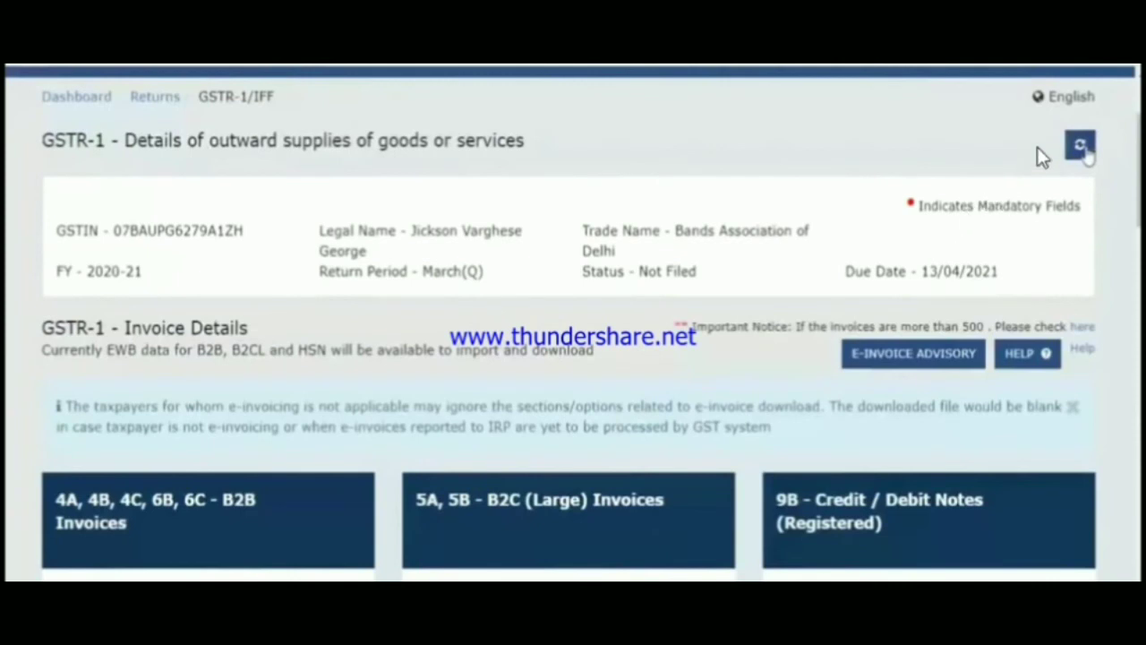